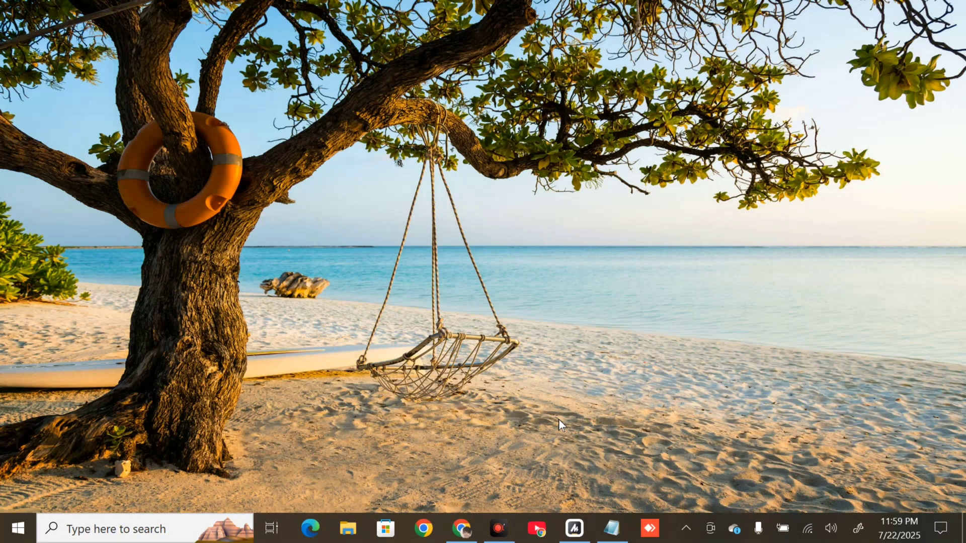
Step: Run the Windows Update troubleshooter from the additional troubleshooters in the Troubleshoot settings
left_click(116, 528)
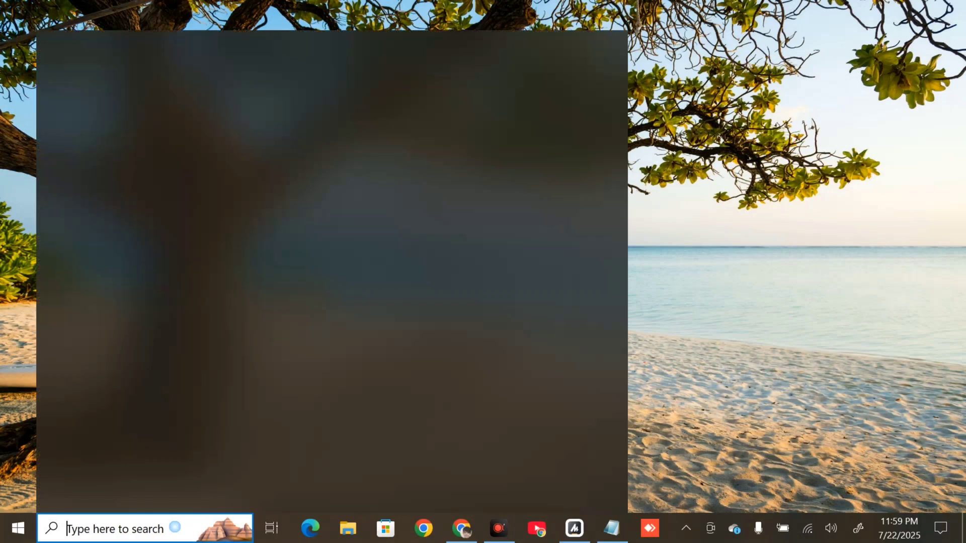
type("trouble")
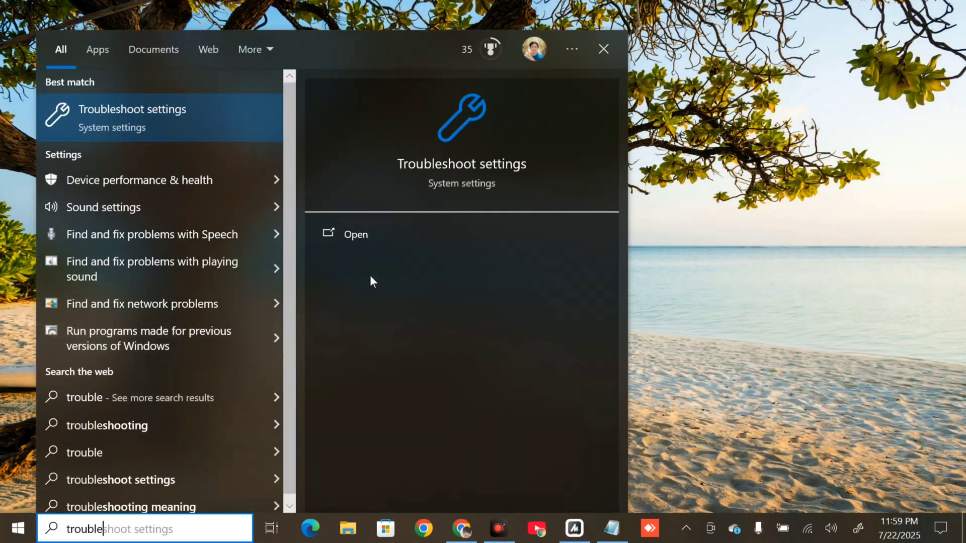
left_click(357, 233)
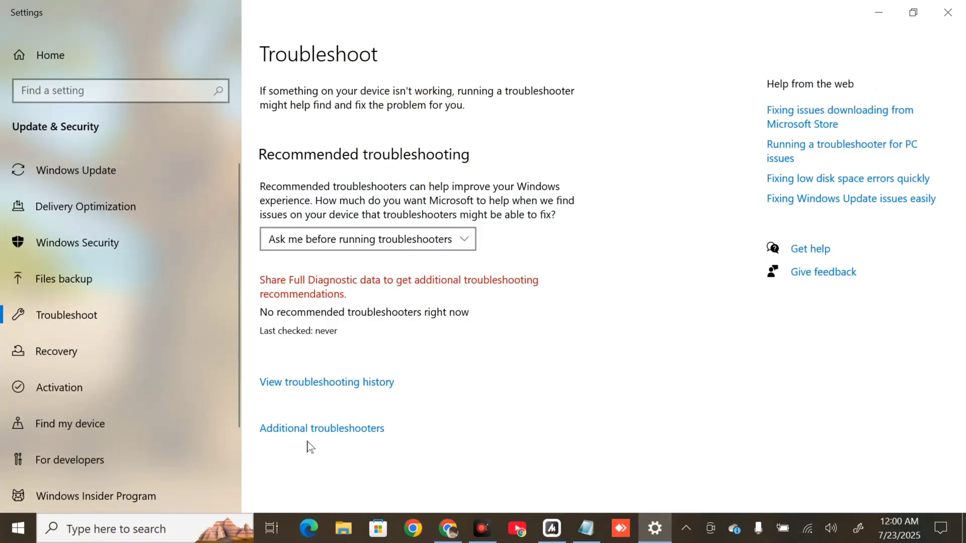
left_click(333, 432)
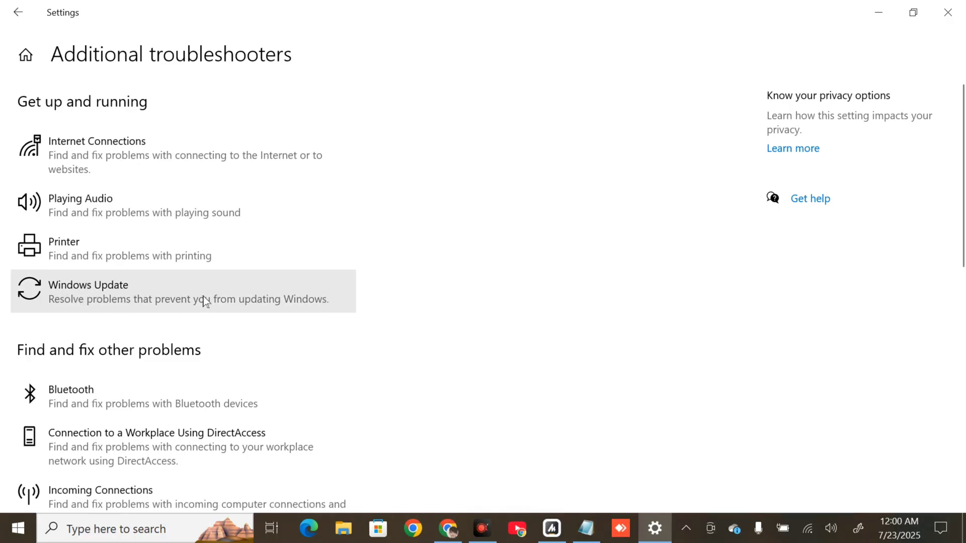
left_click(224, 295)
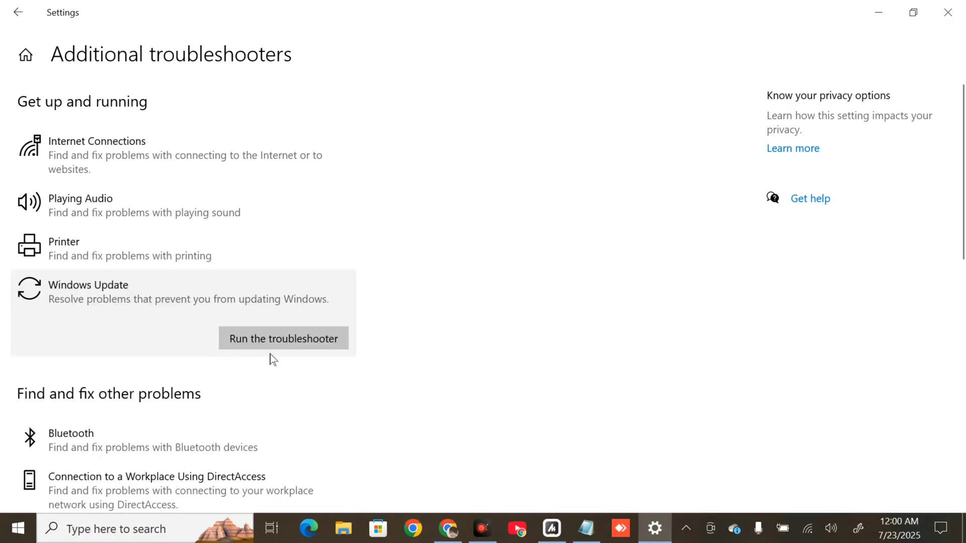
left_click(292, 343)
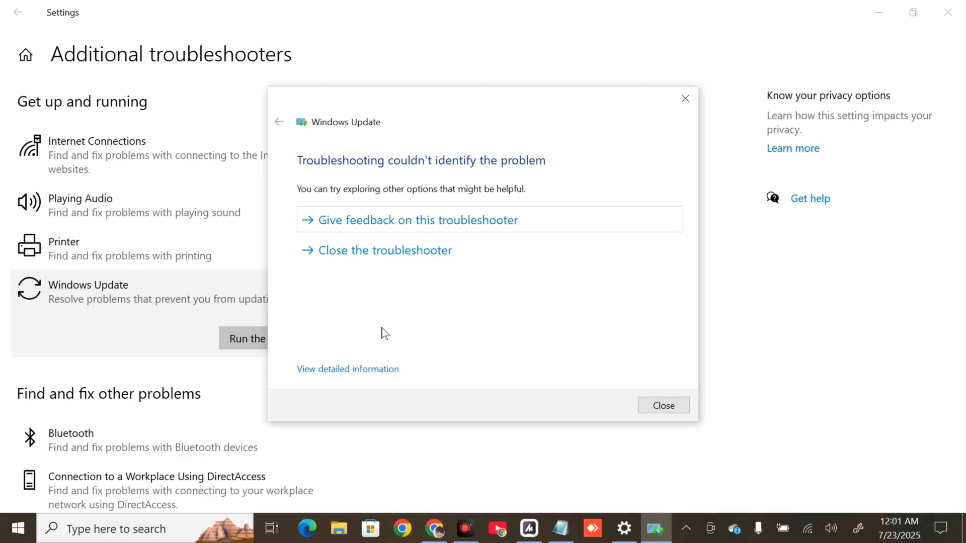
Step: Review the detailed report of the Windows Update troubleshooter, and close it along with Settings
left_click(367, 372)
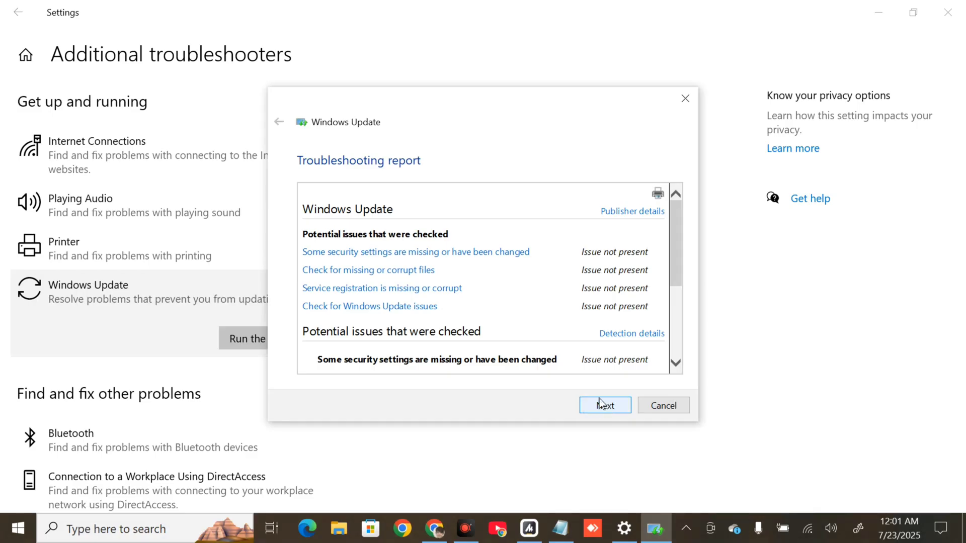
left_click(685, 98)
left_click(948, 12)
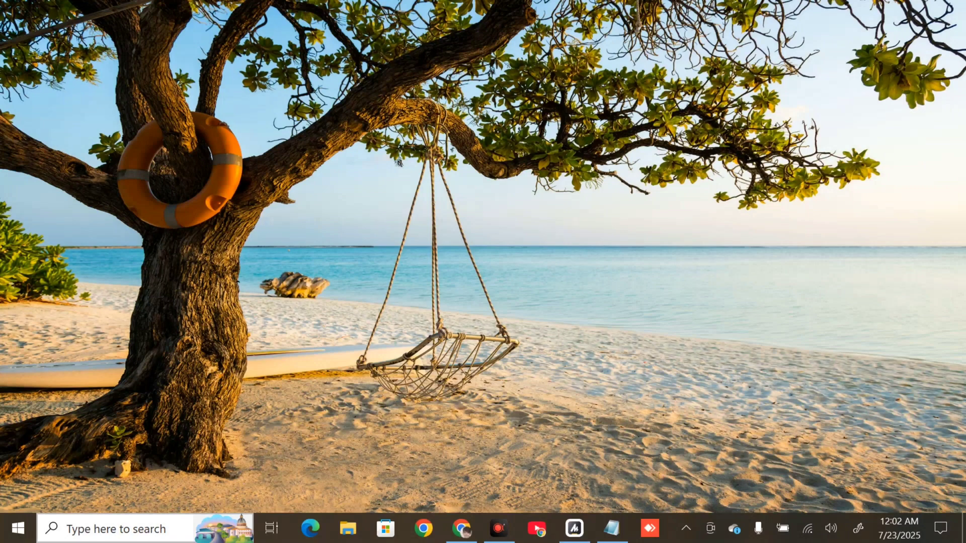
Step: Search Windows for "services" and open the Services console
left_click(116, 529)
type("services")
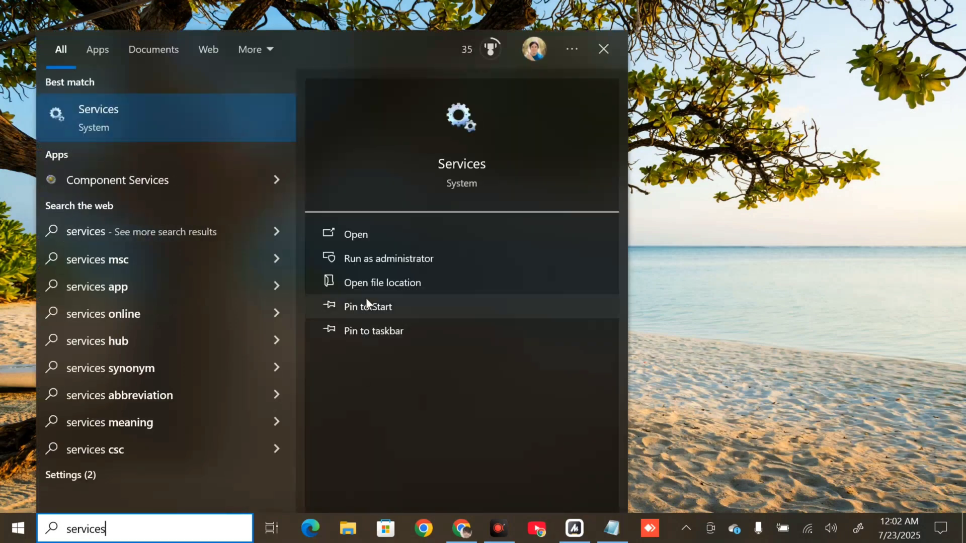
left_click(359, 236)
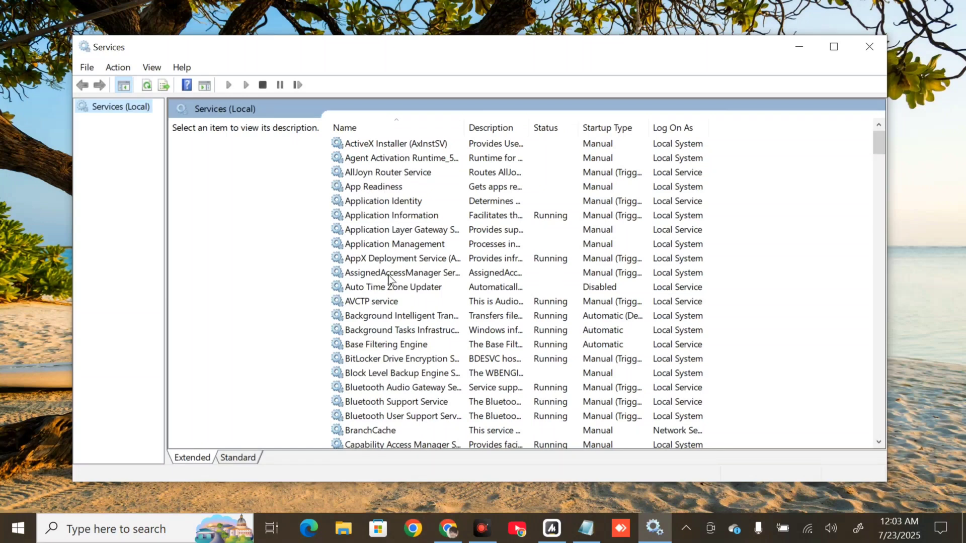
Step: Set the Background Intelligent Transfer Service's startup type to Automatic, start the service and apply the changes
left_click(482, 321)
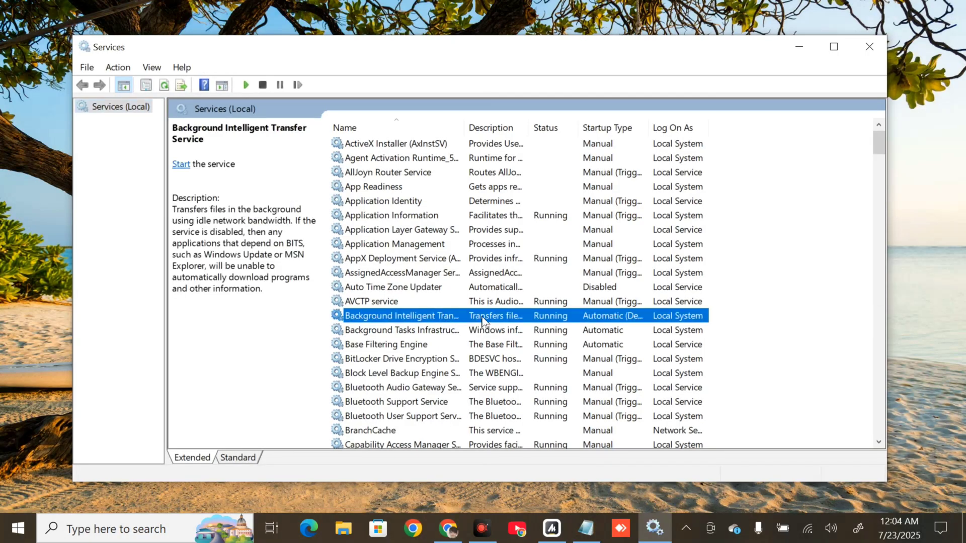
right_click(483, 321)
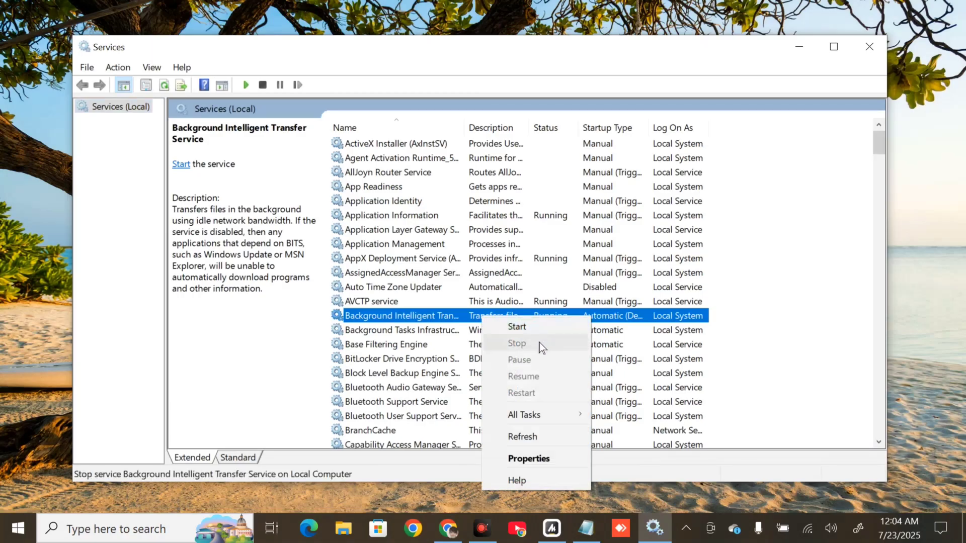
left_click(539, 459)
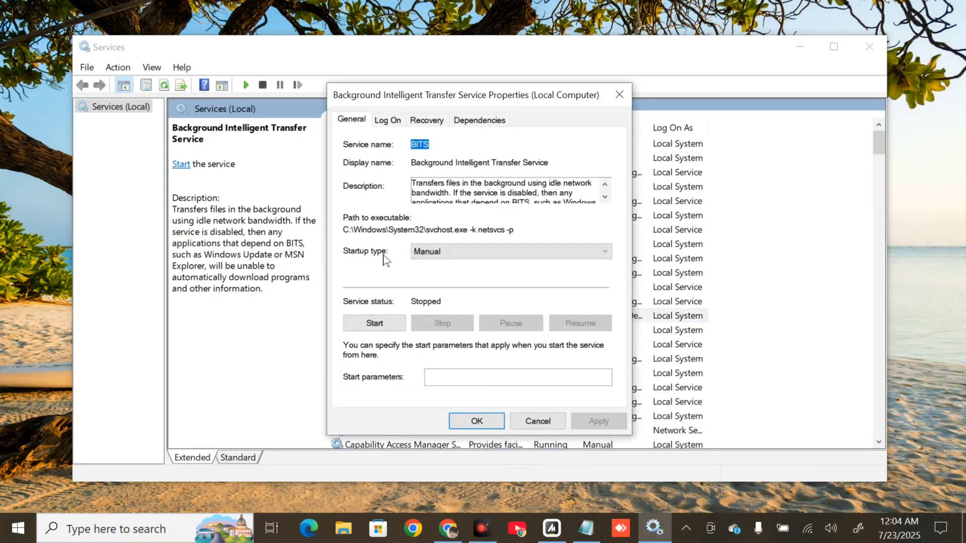
left_click(604, 252)
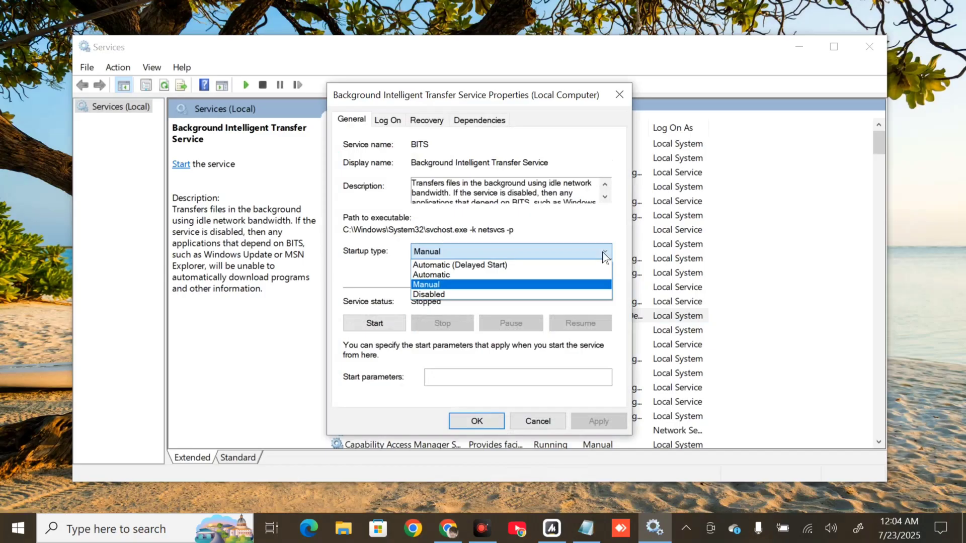
left_click(513, 276)
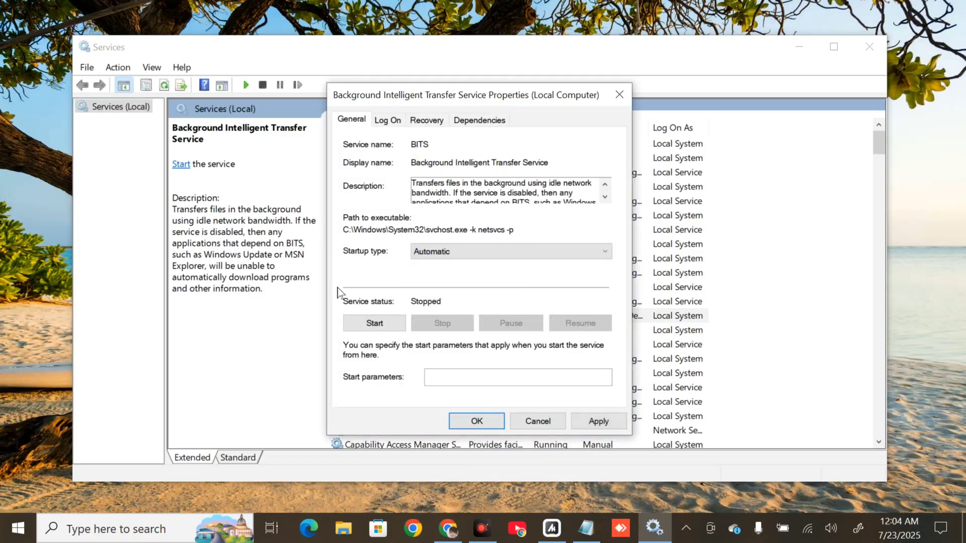
left_click(376, 325)
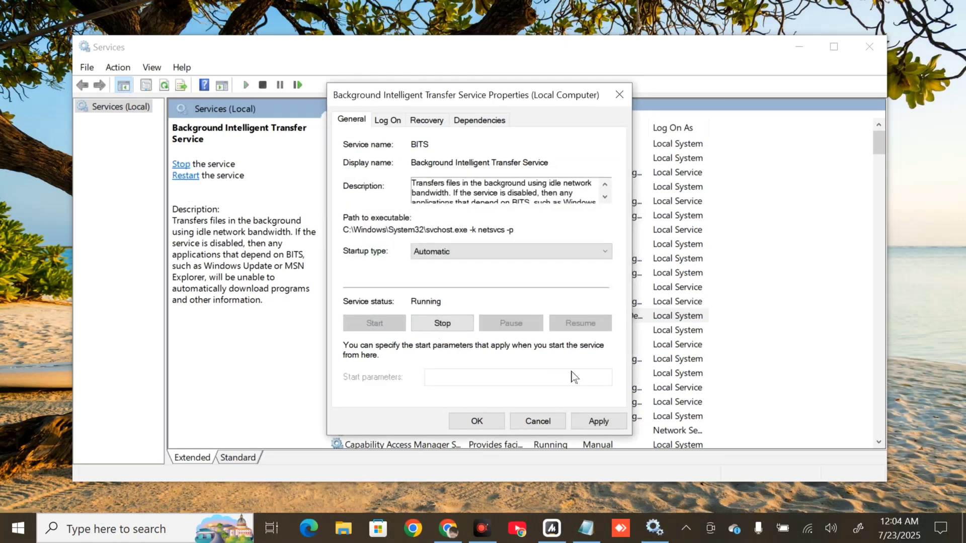
left_click(597, 420)
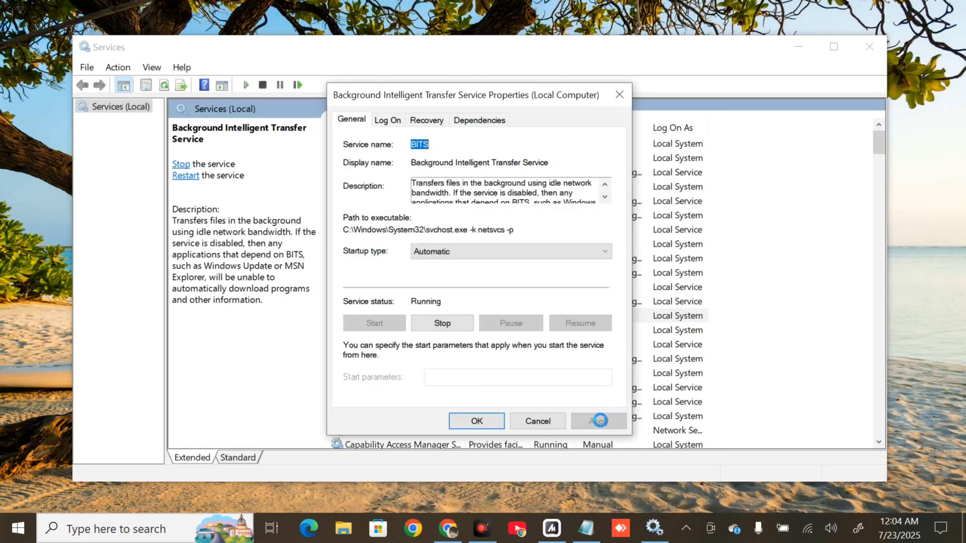
left_click(470, 424)
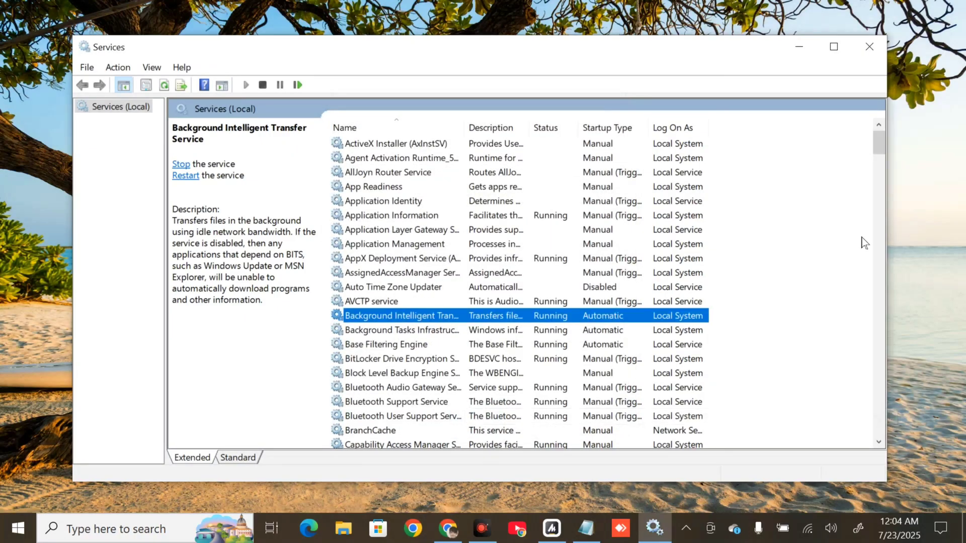
Step: Restart the Cryptographic Services service
left_click_drag(879, 151, 883, 181)
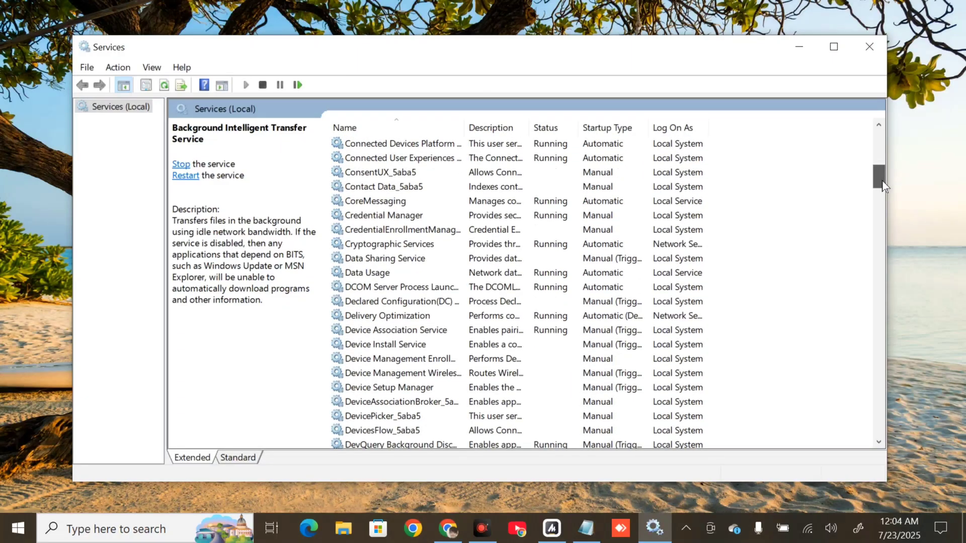
left_click(484, 245)
right_click(484, 244)
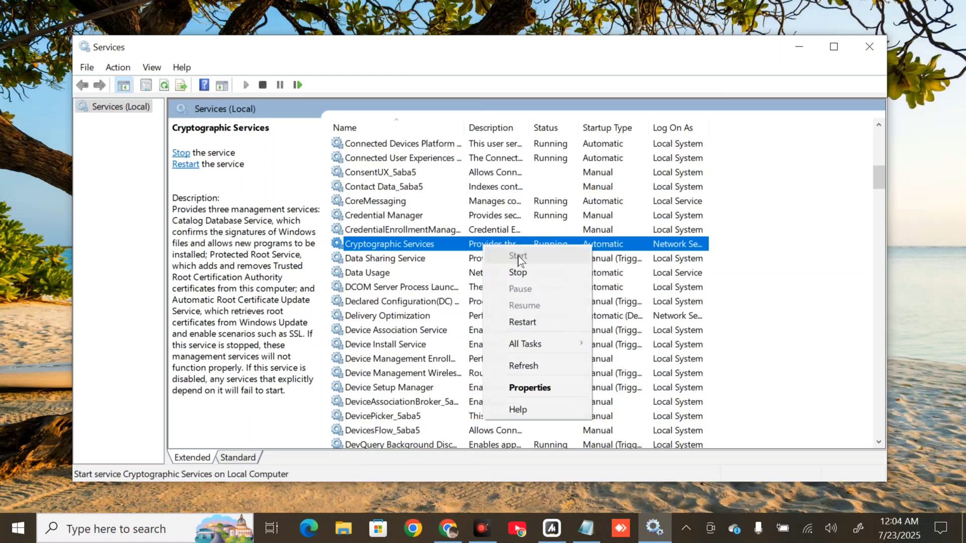
left_click(522, 324)
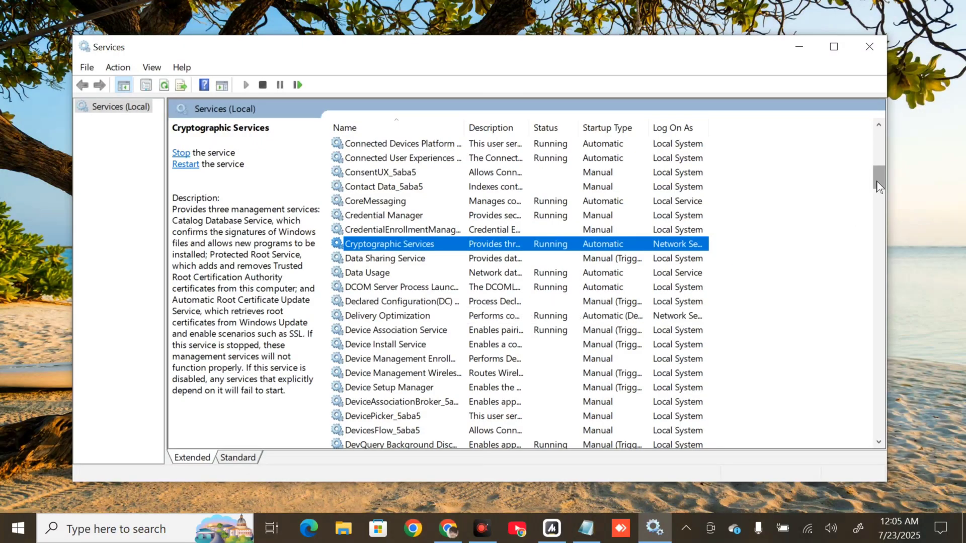
Step: Restart the Windows Update service
left_click_drag(875, 184, 838, 426)
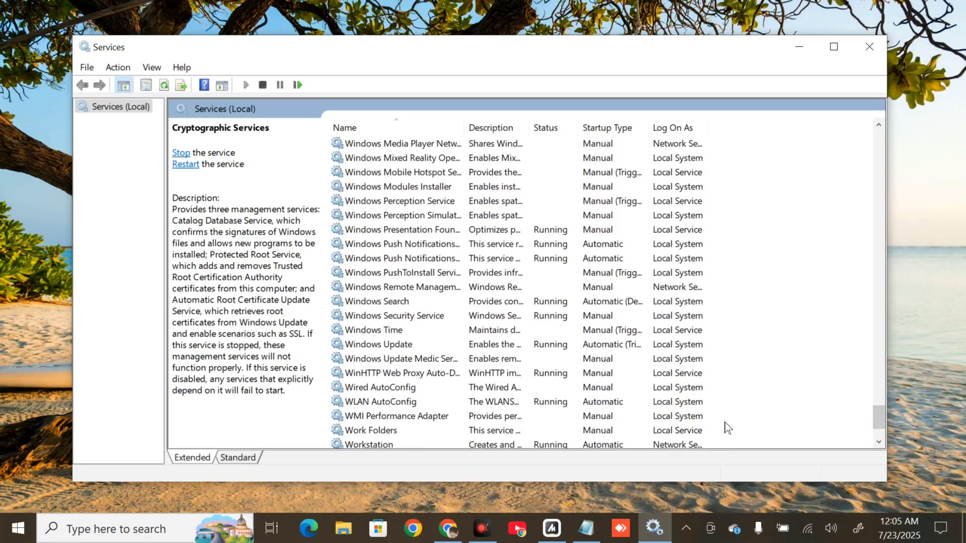
left_click(491, 345)
right_click(493, 347)
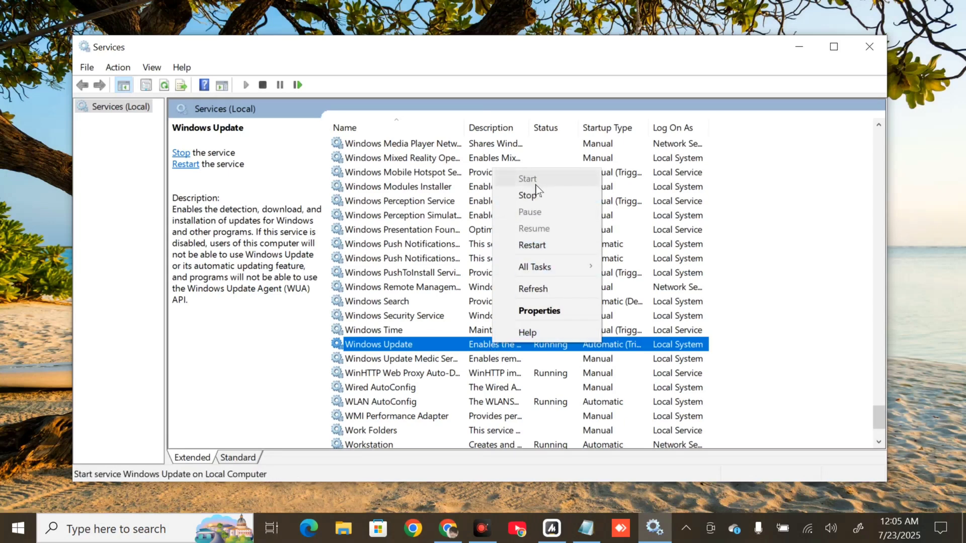
left_click(534, 247)
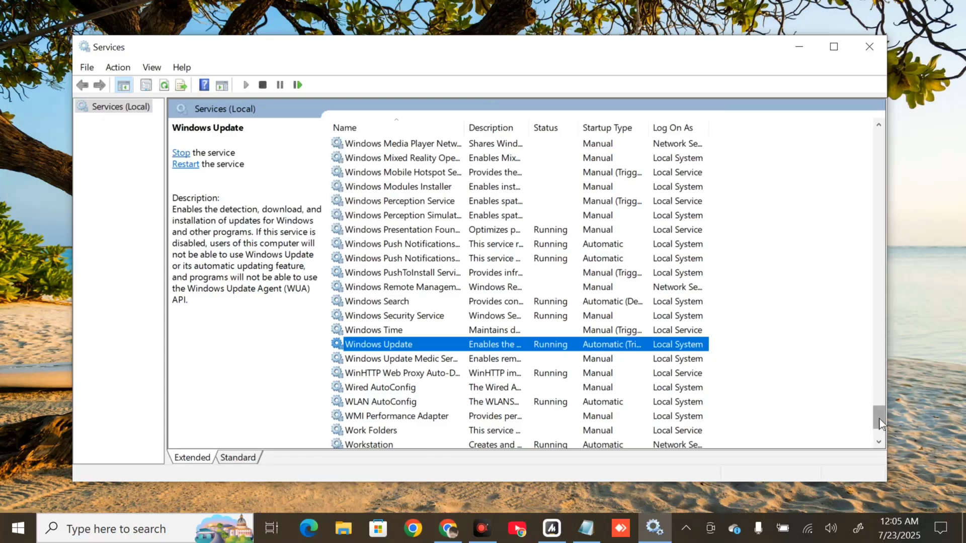
Step: Start the Windows Installer service from its properties, and close the Services console
left_click_drag(878, 417, 875, 402)
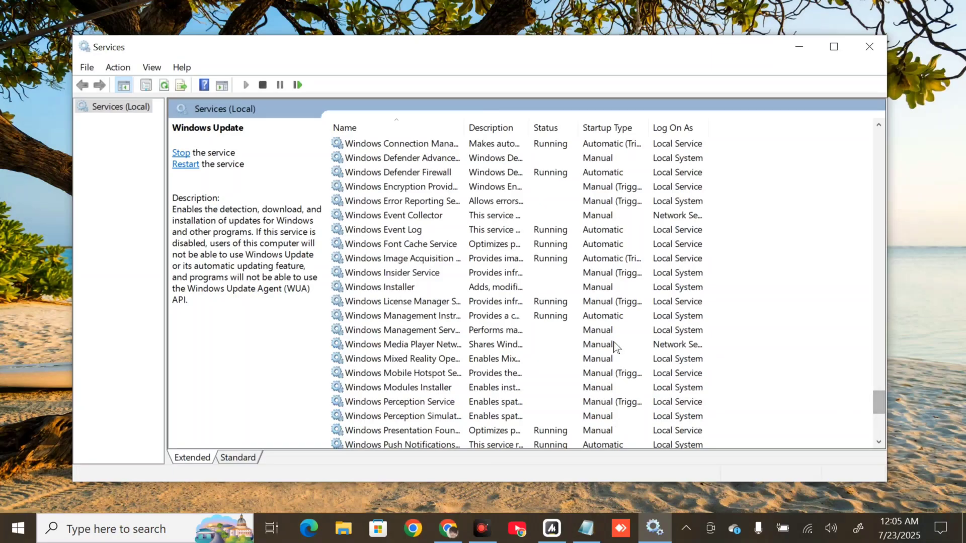
left_click(490, 289)
right_click(490, 290)
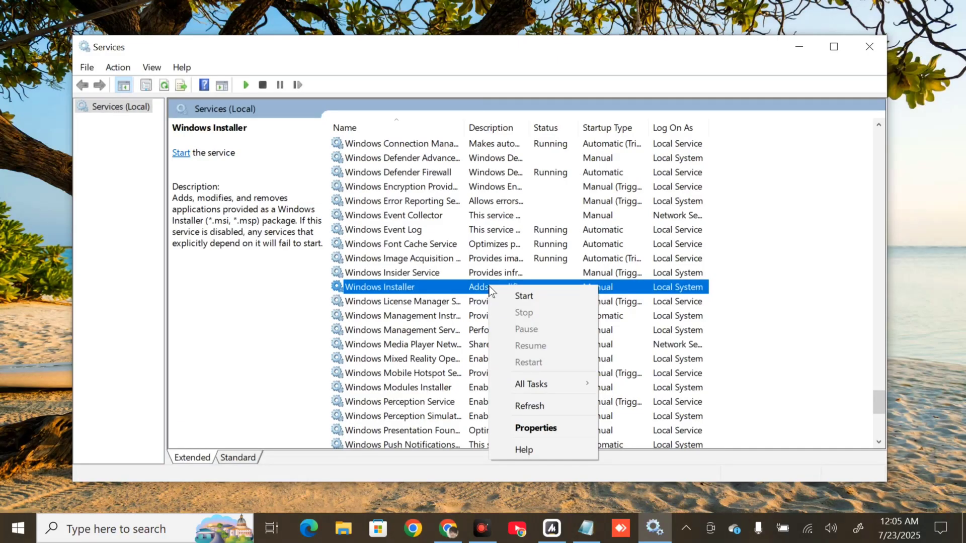
left_click(552, 427)
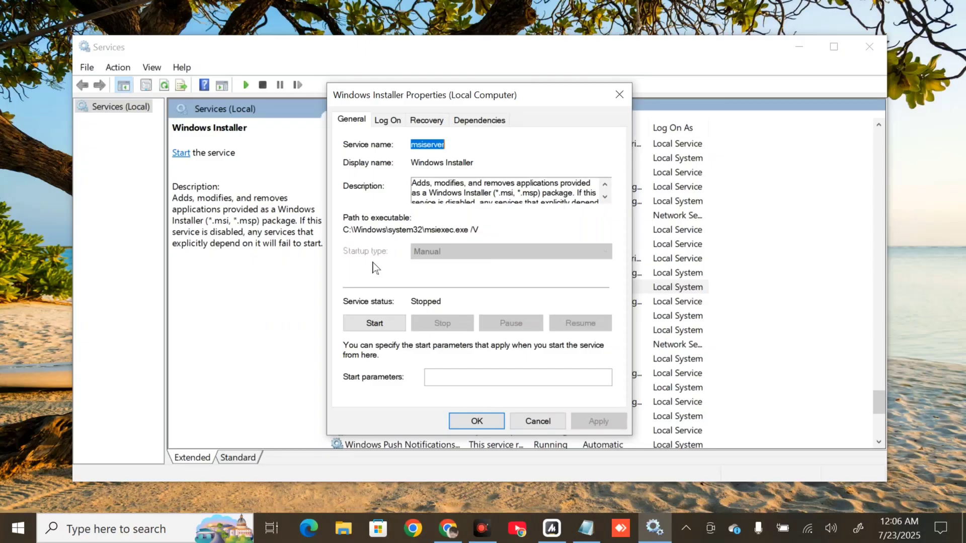
left_click(375, 323)
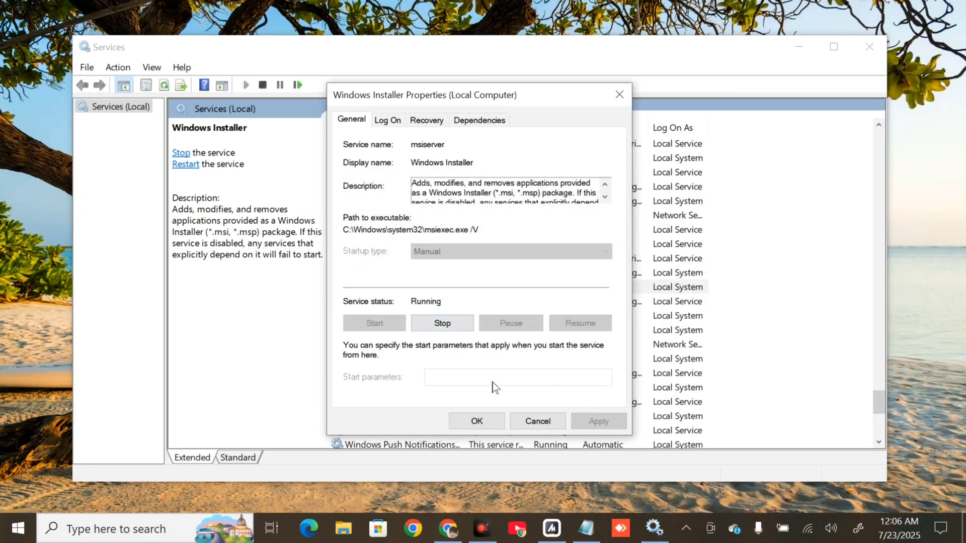
left_click(477, 424)
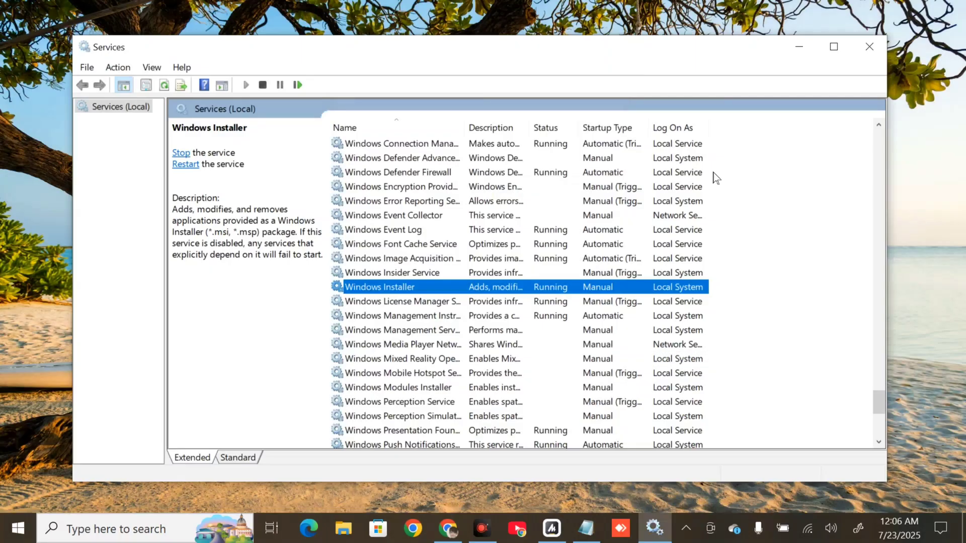
left_click(868, 50)
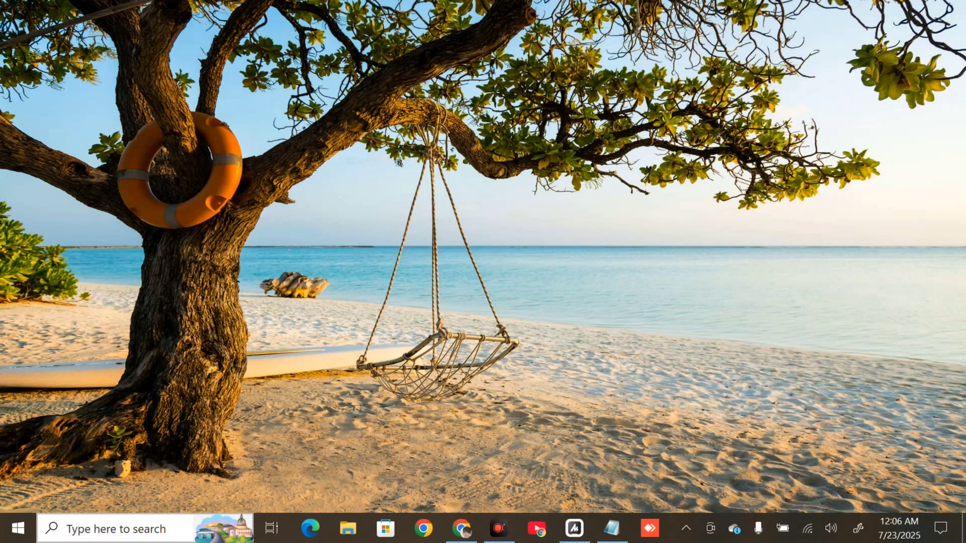
Step: Check the Memory integrity setting in the Core isolation details of Windows Security's Device security, and close Windows Security
left_click(145, 528)
type("wi")
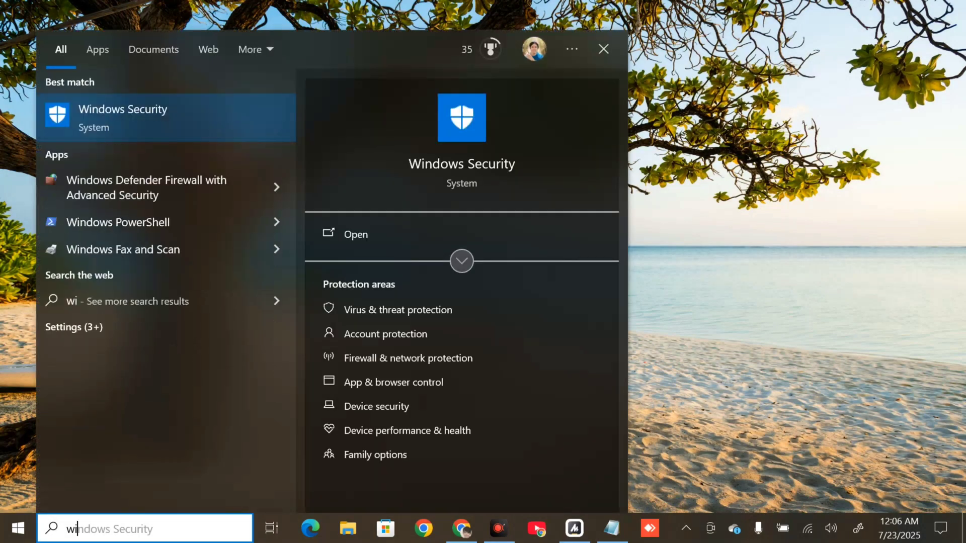
type("ndows security")
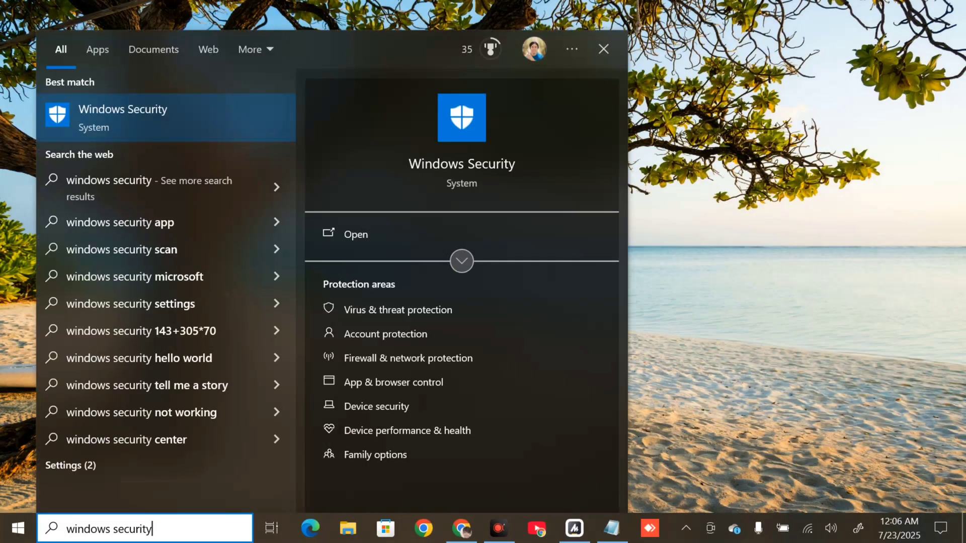
left_click(360, 241)
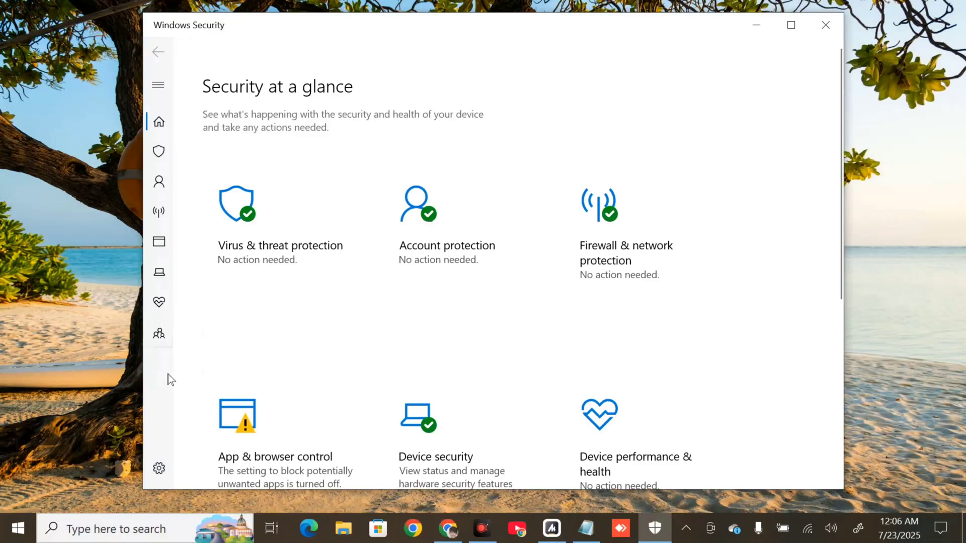
left_click(160, 275)
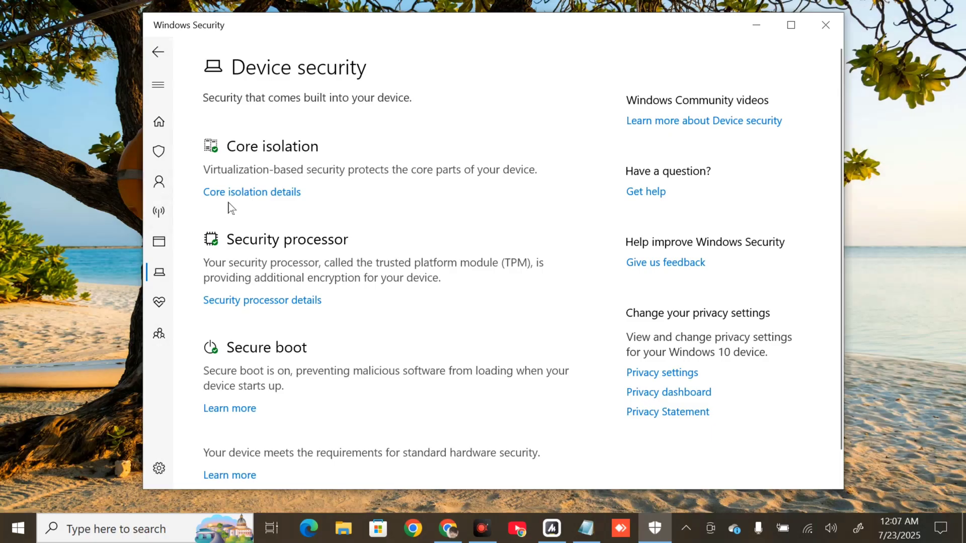
left_click(263, 195)
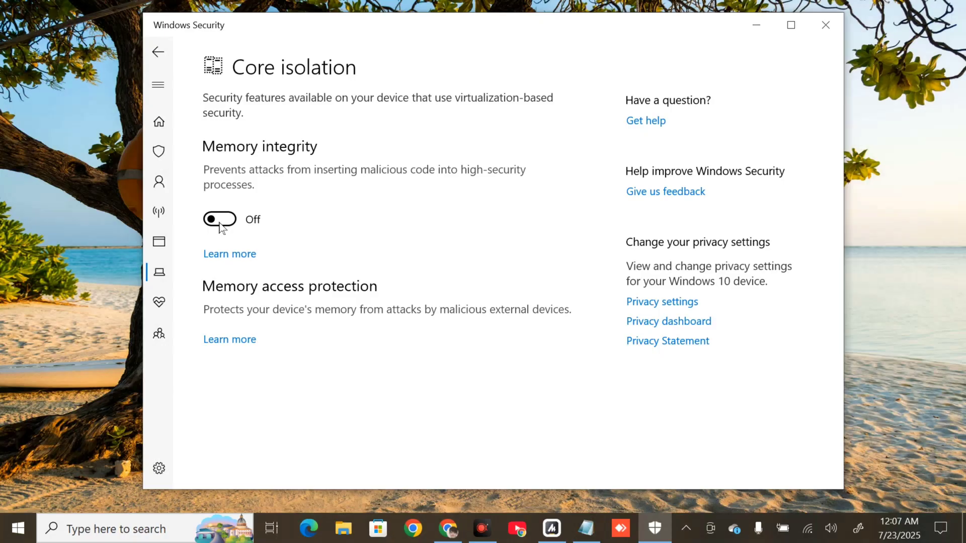
left_click(825, 25)
left_click(18, 529)
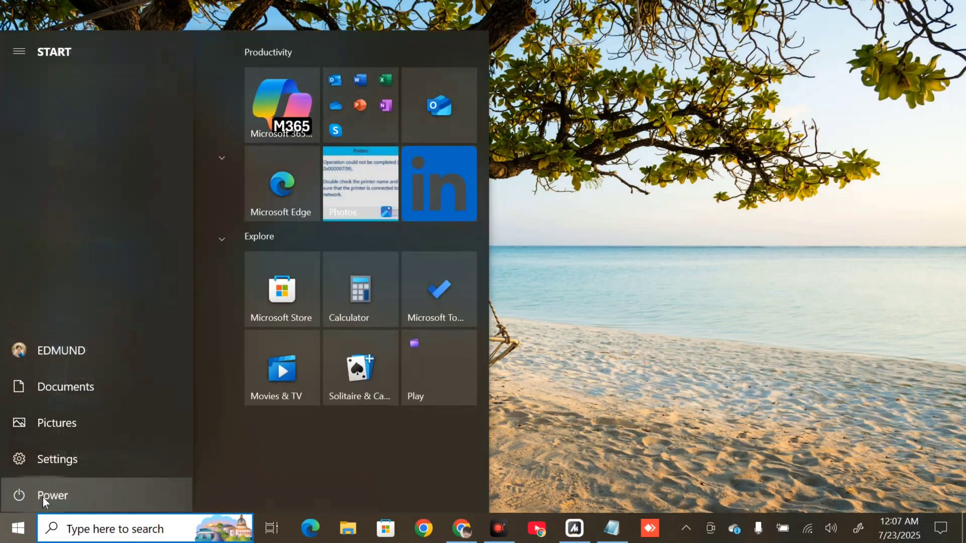
left_click(42, 497)
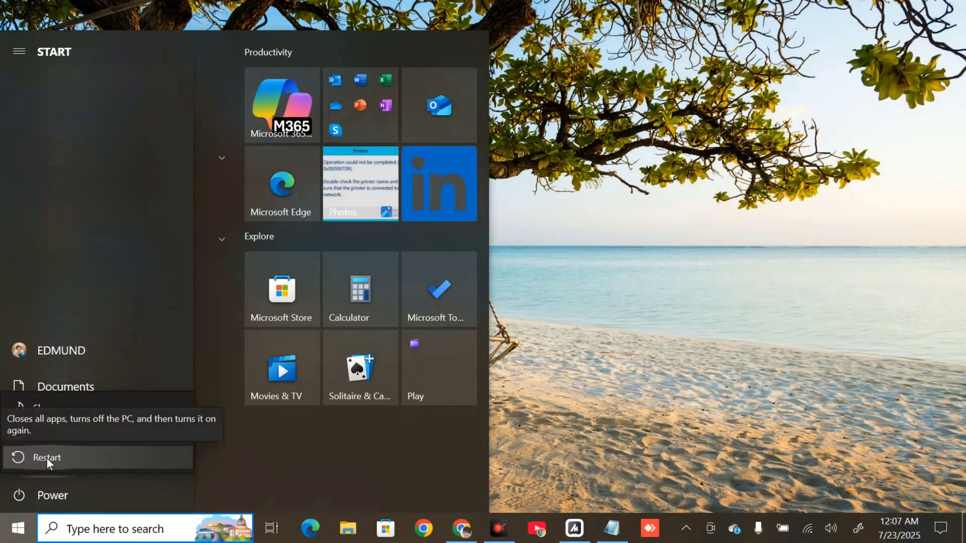
left_click(627, 333)
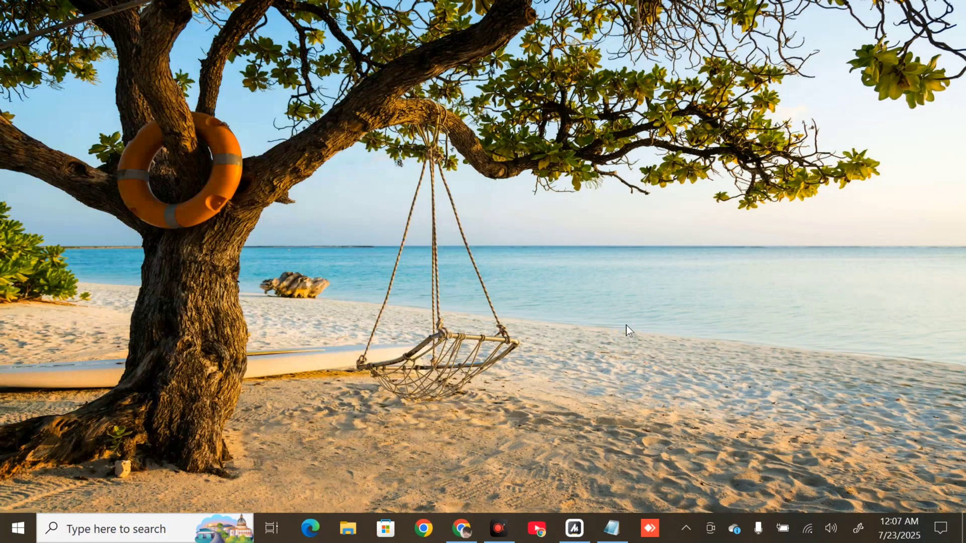